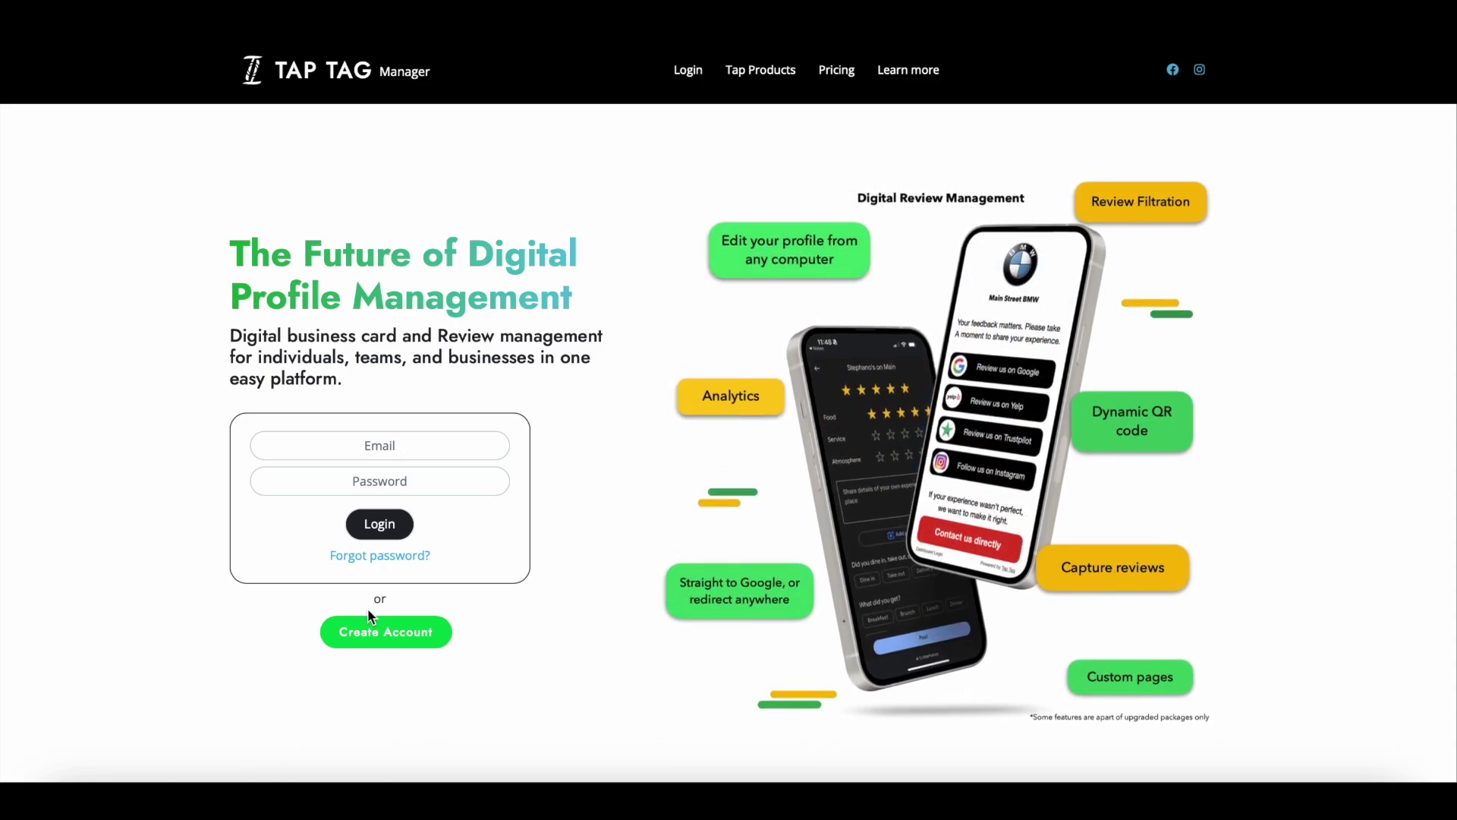
Log in with the account email and password to reach the five-profile business card dashboard.
{"action": "left_click", "coordinate": [412, 444]}
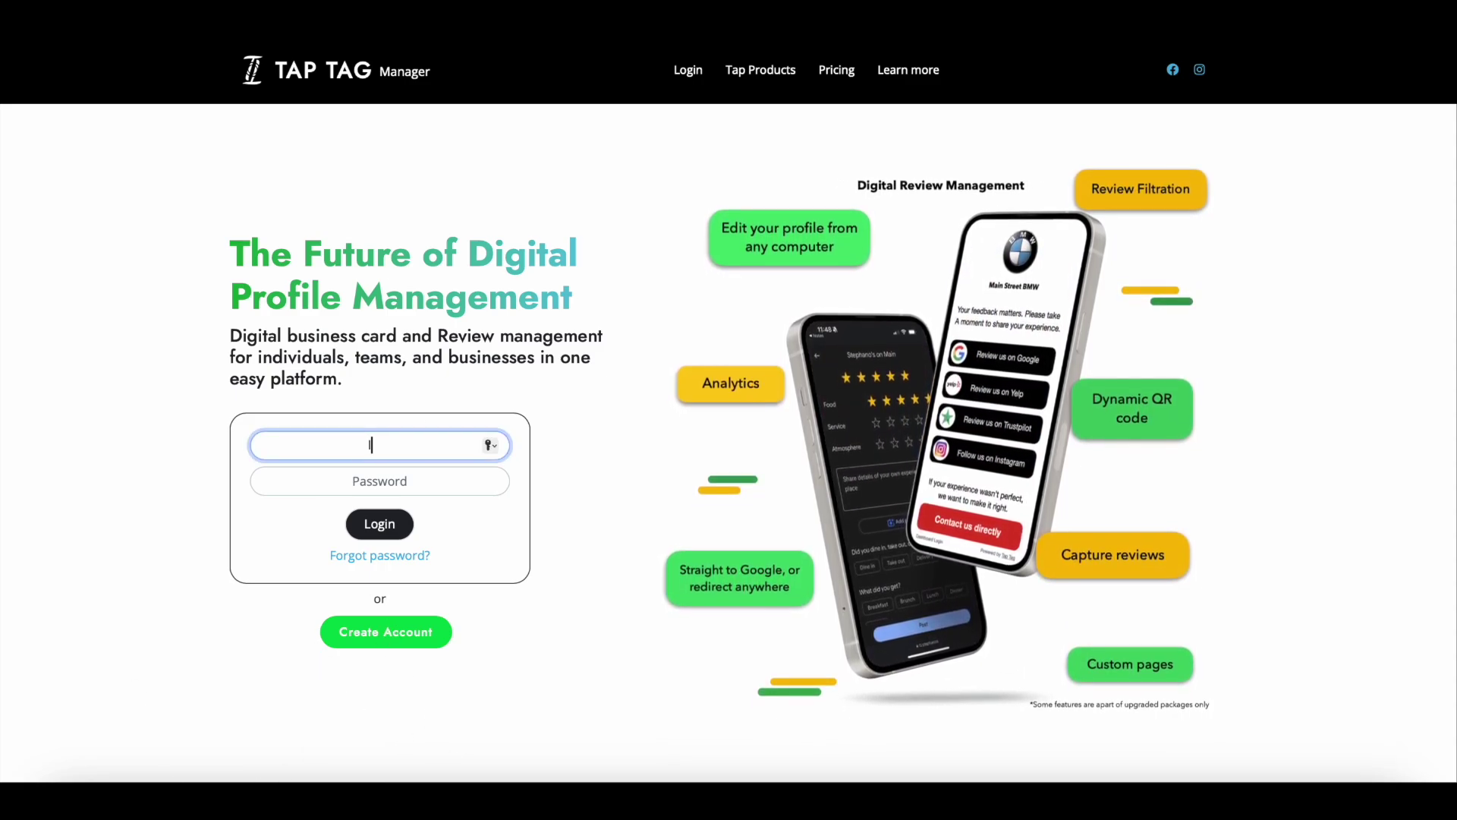
{"action": "type", "text": "l@l.com"}
{"action": "key", "text": "Tab"}
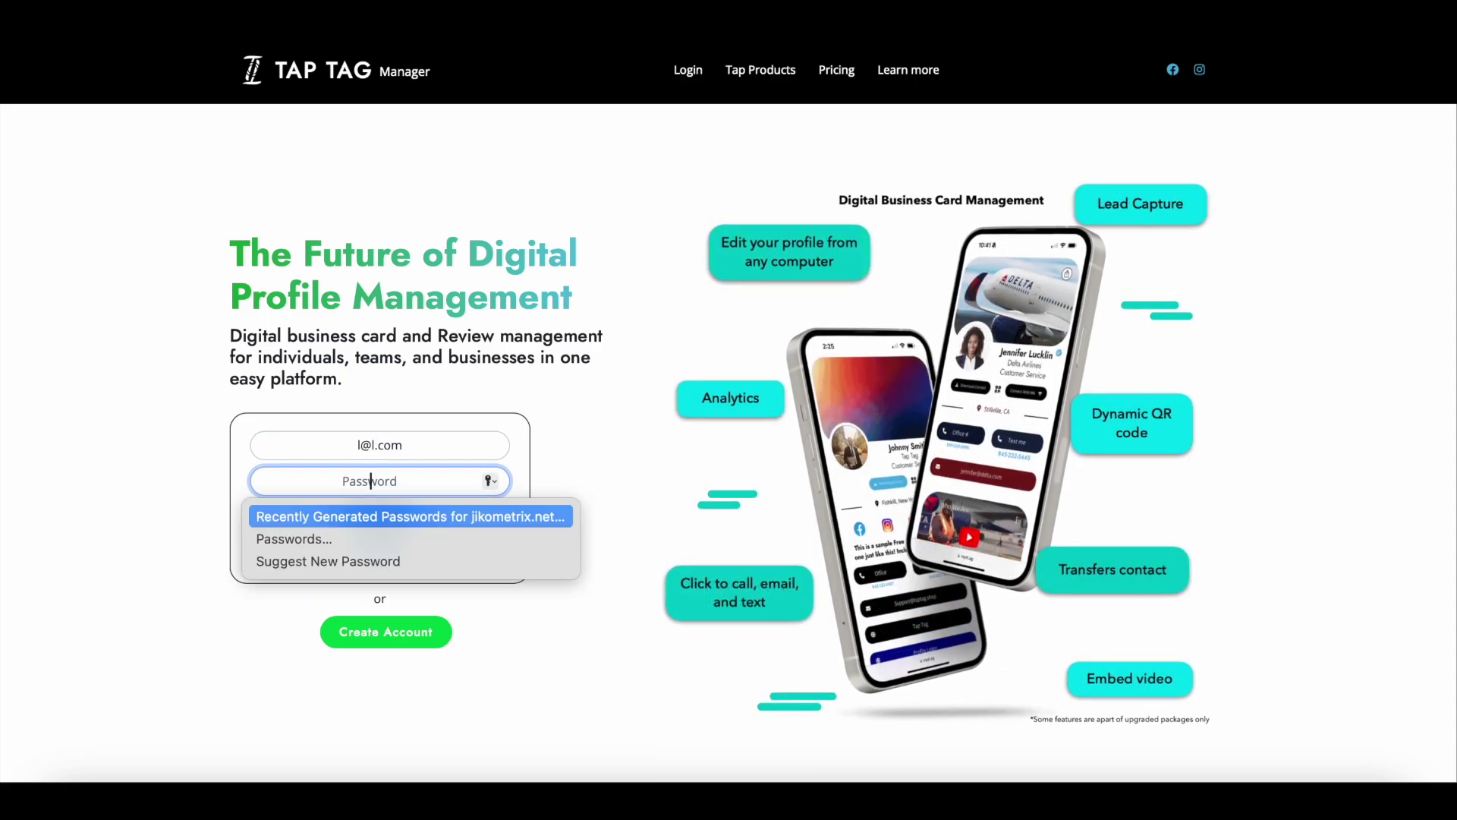
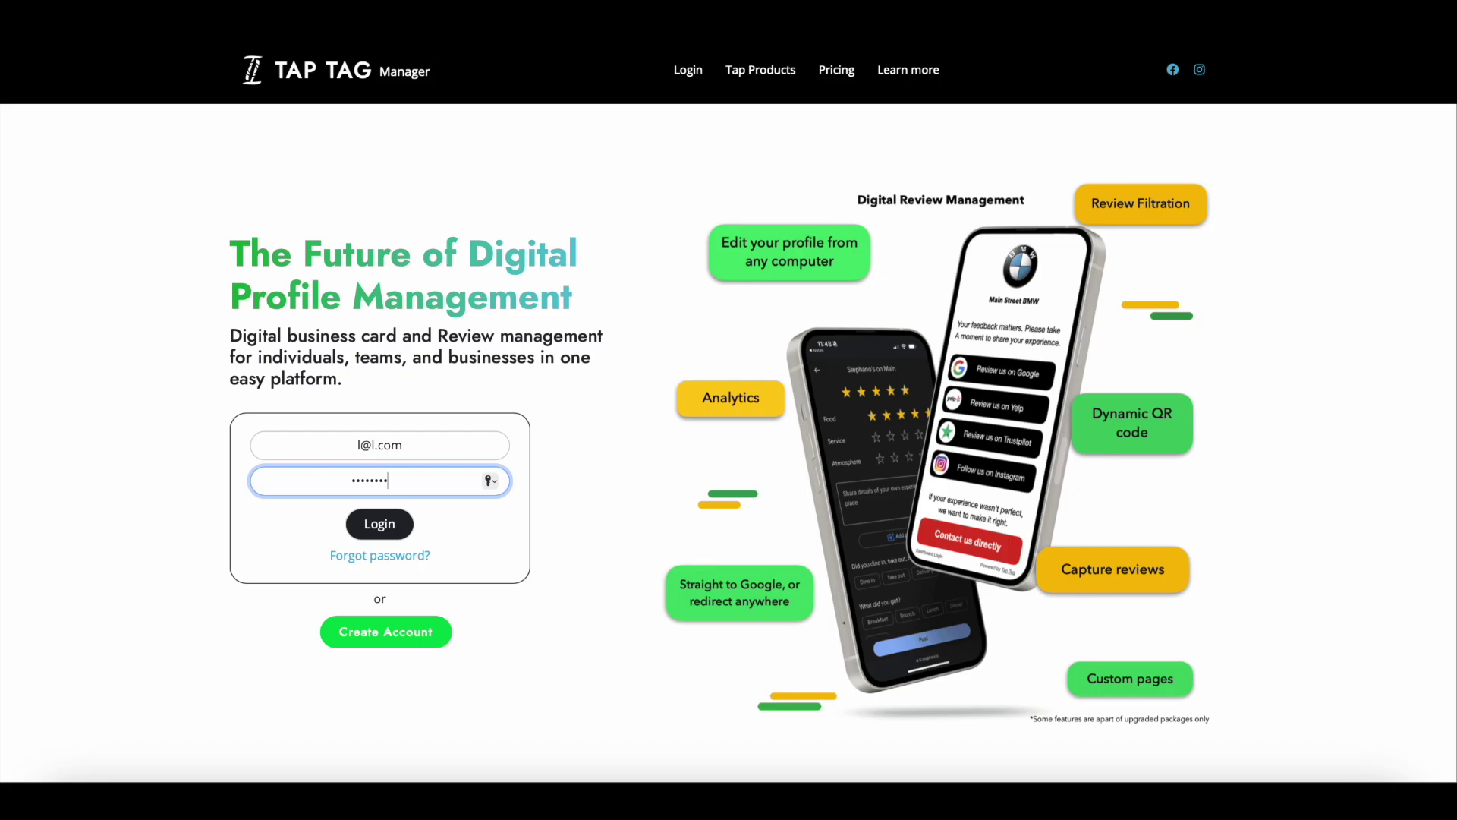
{"action": "key", "text": "Return"}
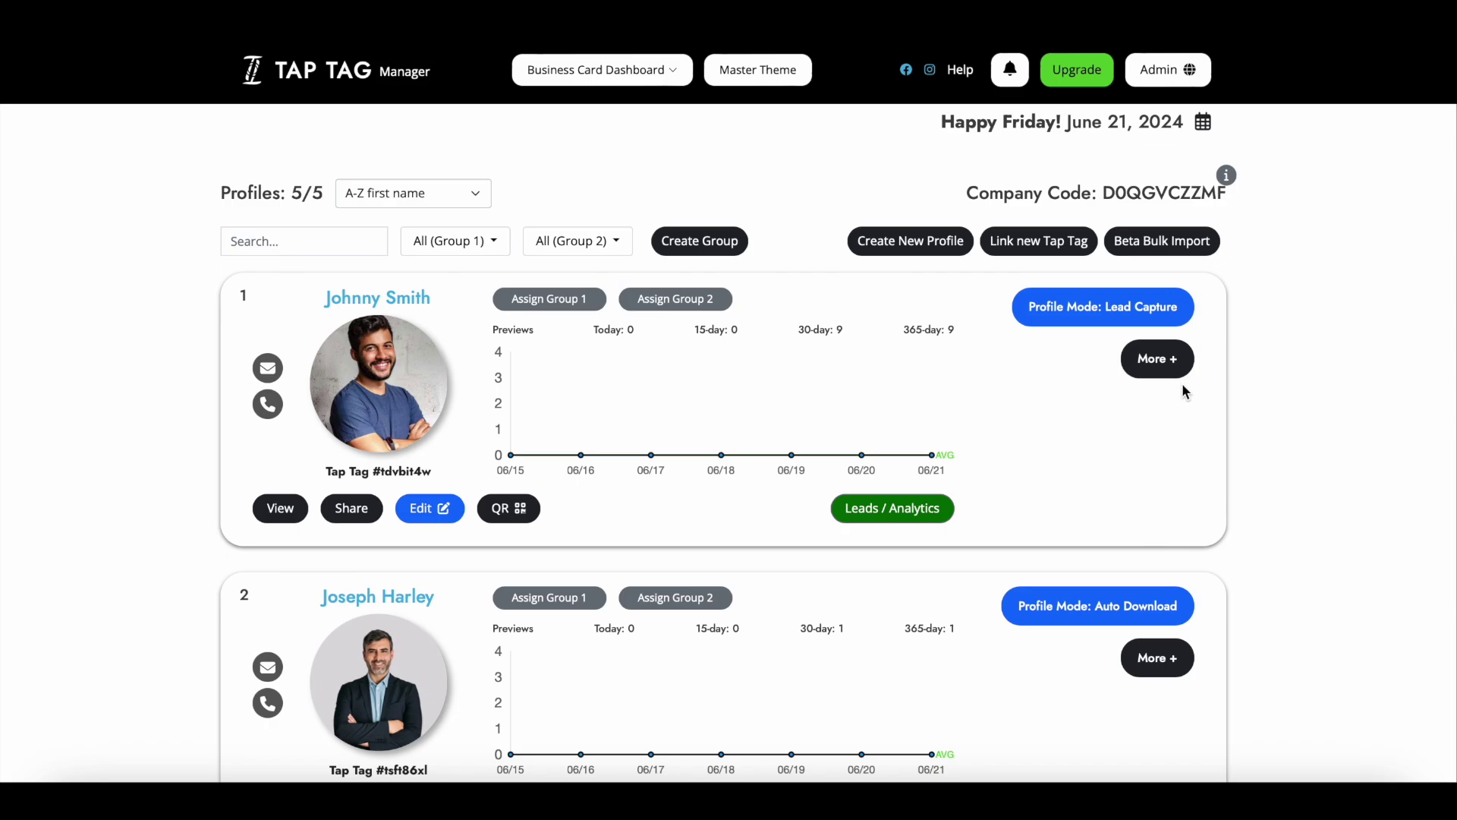
{"action": "left_click", "coordinate": [1098, 310]}
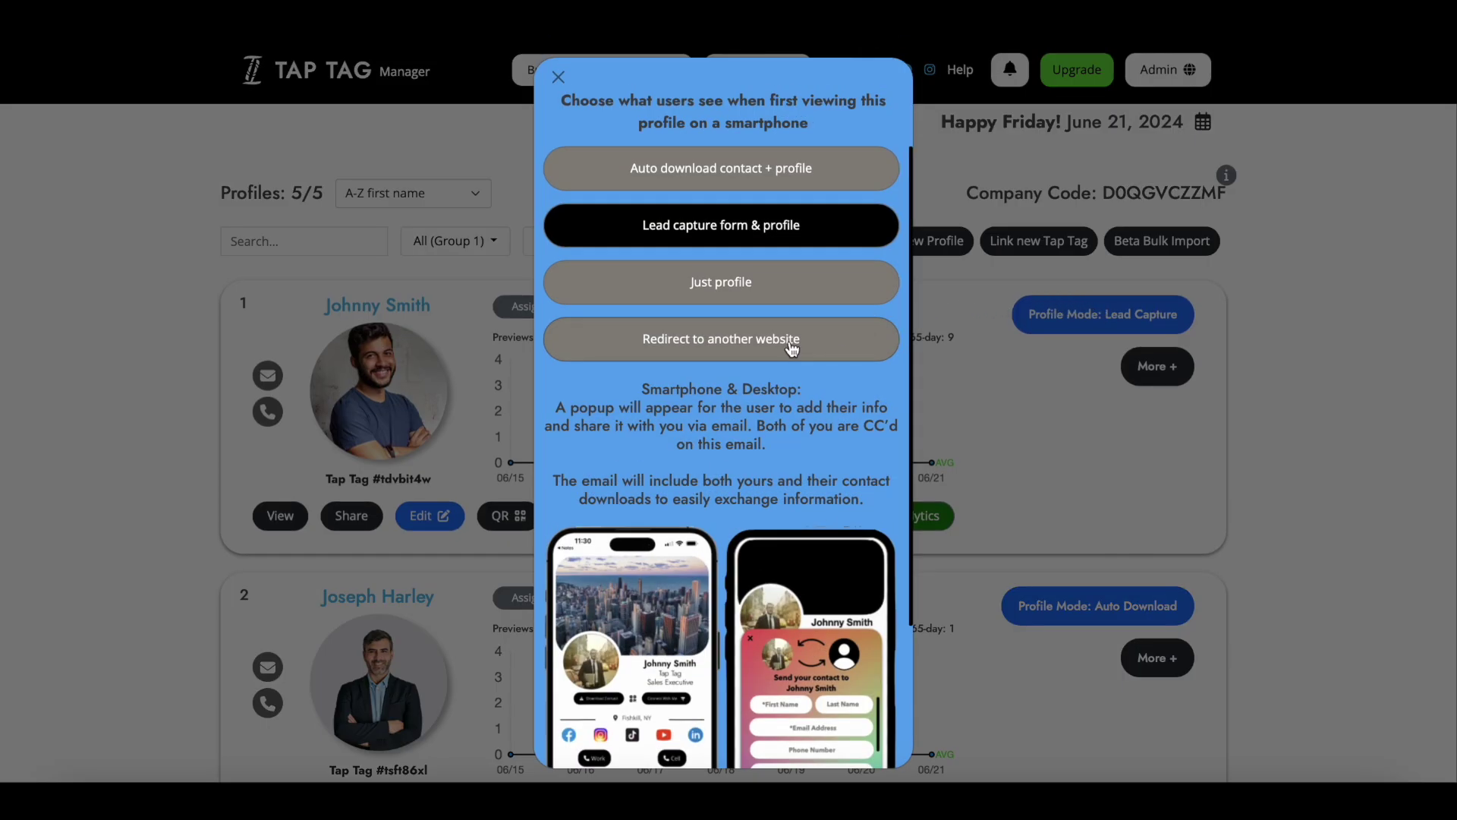
{"action": "left_click", "coordinate": [792, 342]}
{"action": "scroll", "coordinate": [793, 347], "scroll_direction": "down", "scroll_amount": 2}
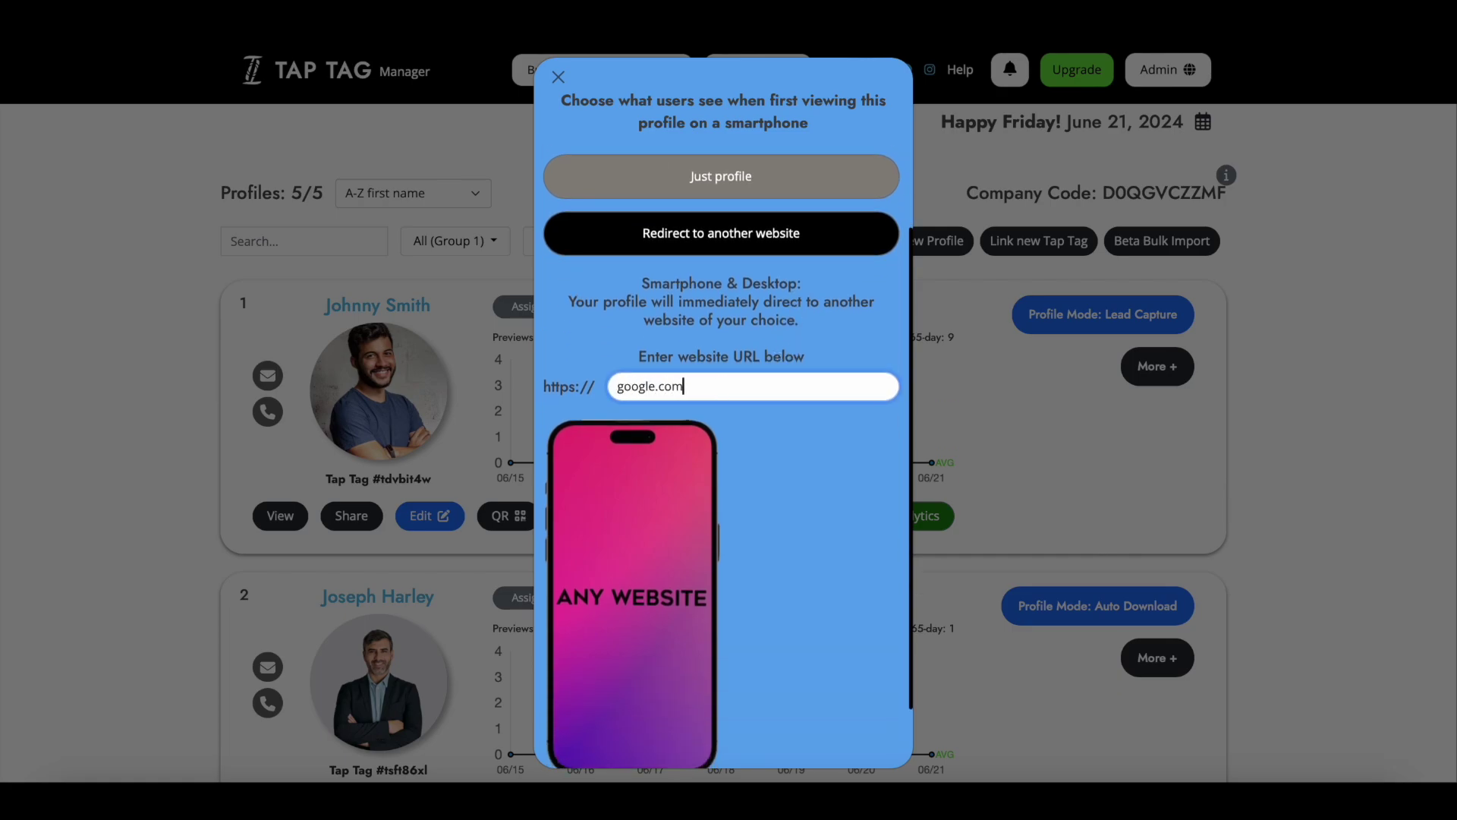
{"action": "scroll", "coordinate": [714, 570], "scroll_direction": "down", "scroll_amount": 2}
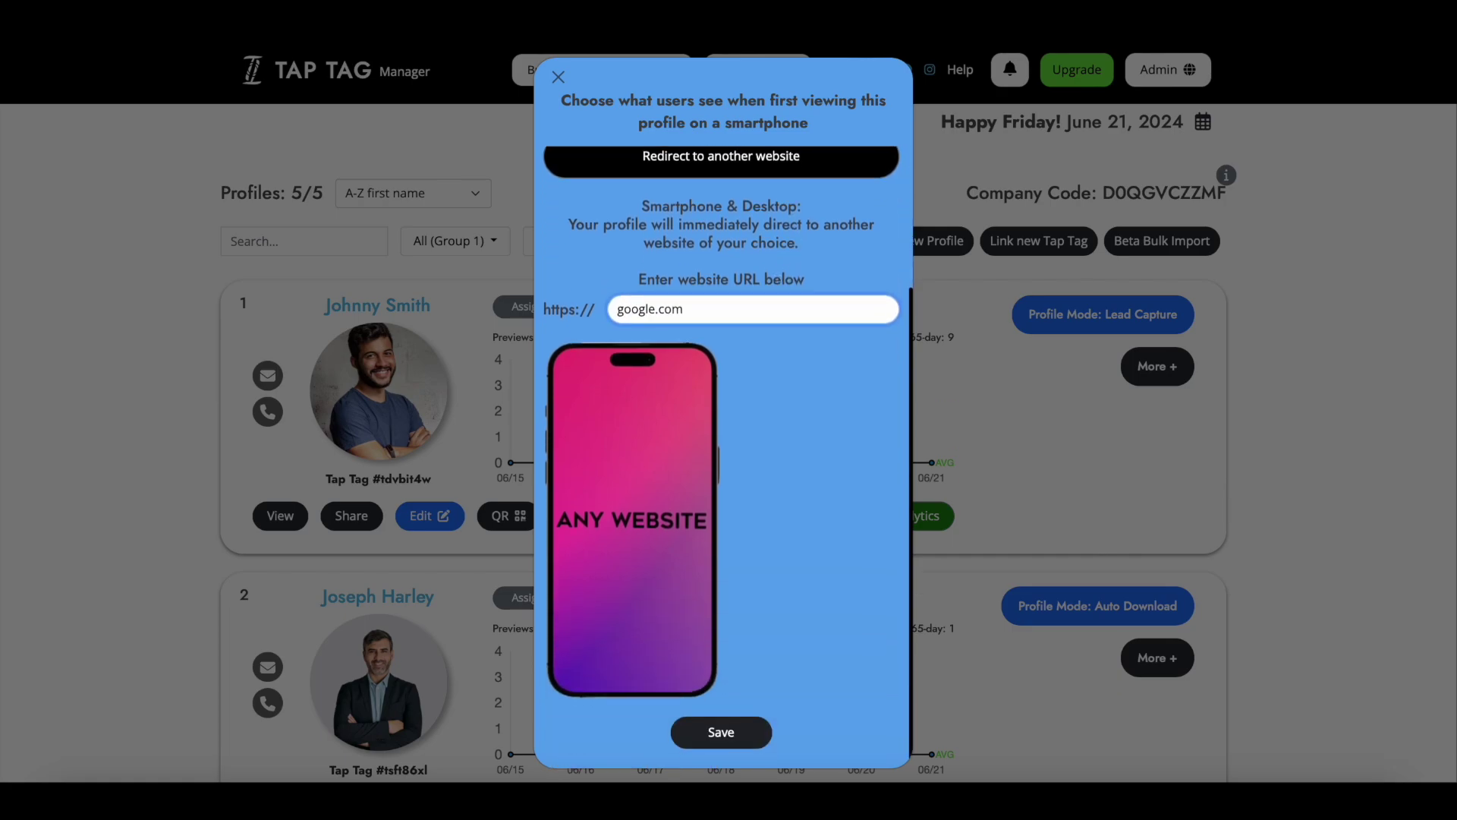
{"action": "left_click", "coordinate": [735, 742]}
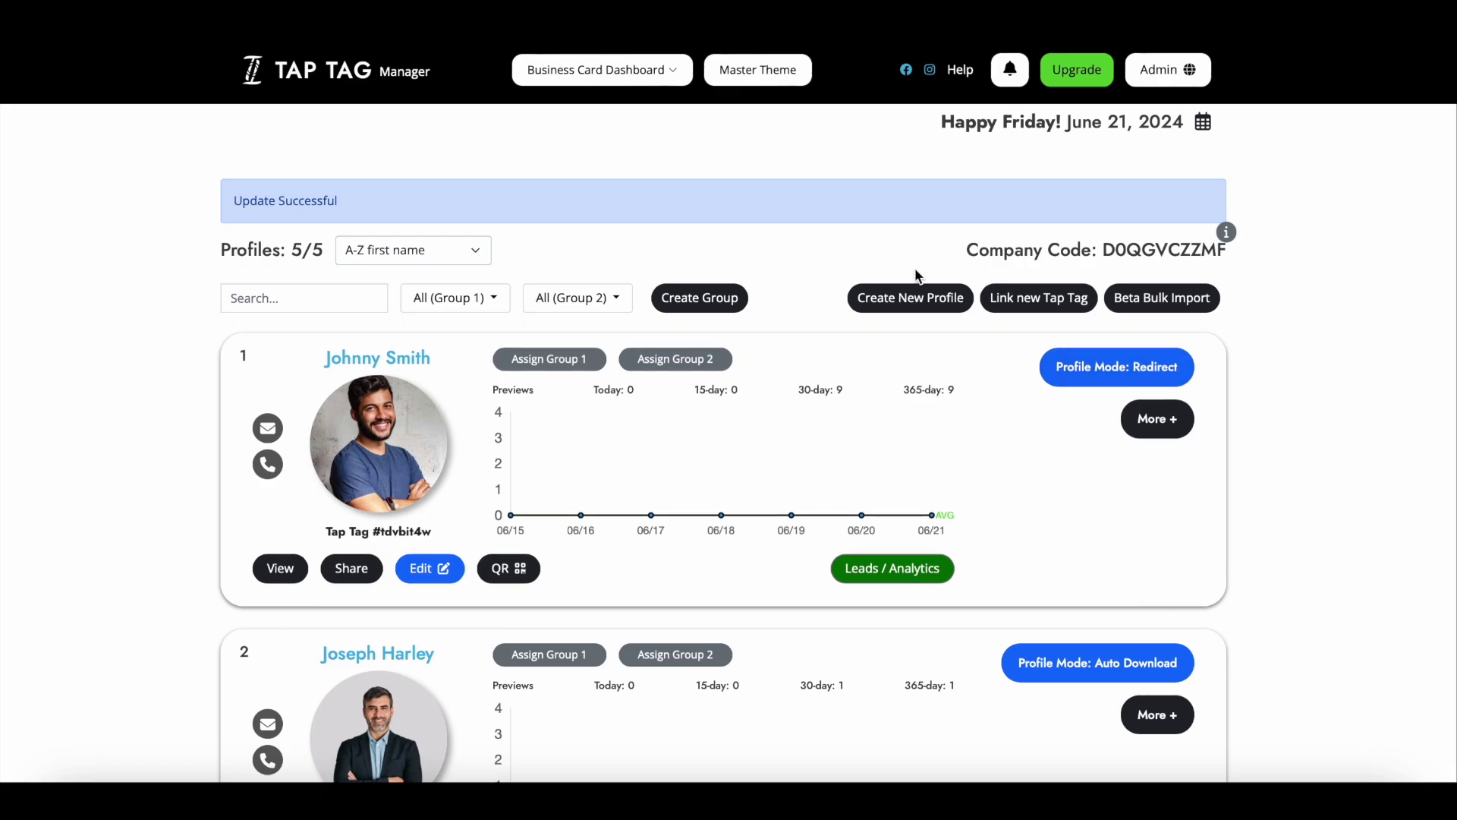
Select Review capture dashboard from the dashboard dropdown to show the BMW Main Street profile.
{"action": "left_click", "coordinate": [610, 70]}
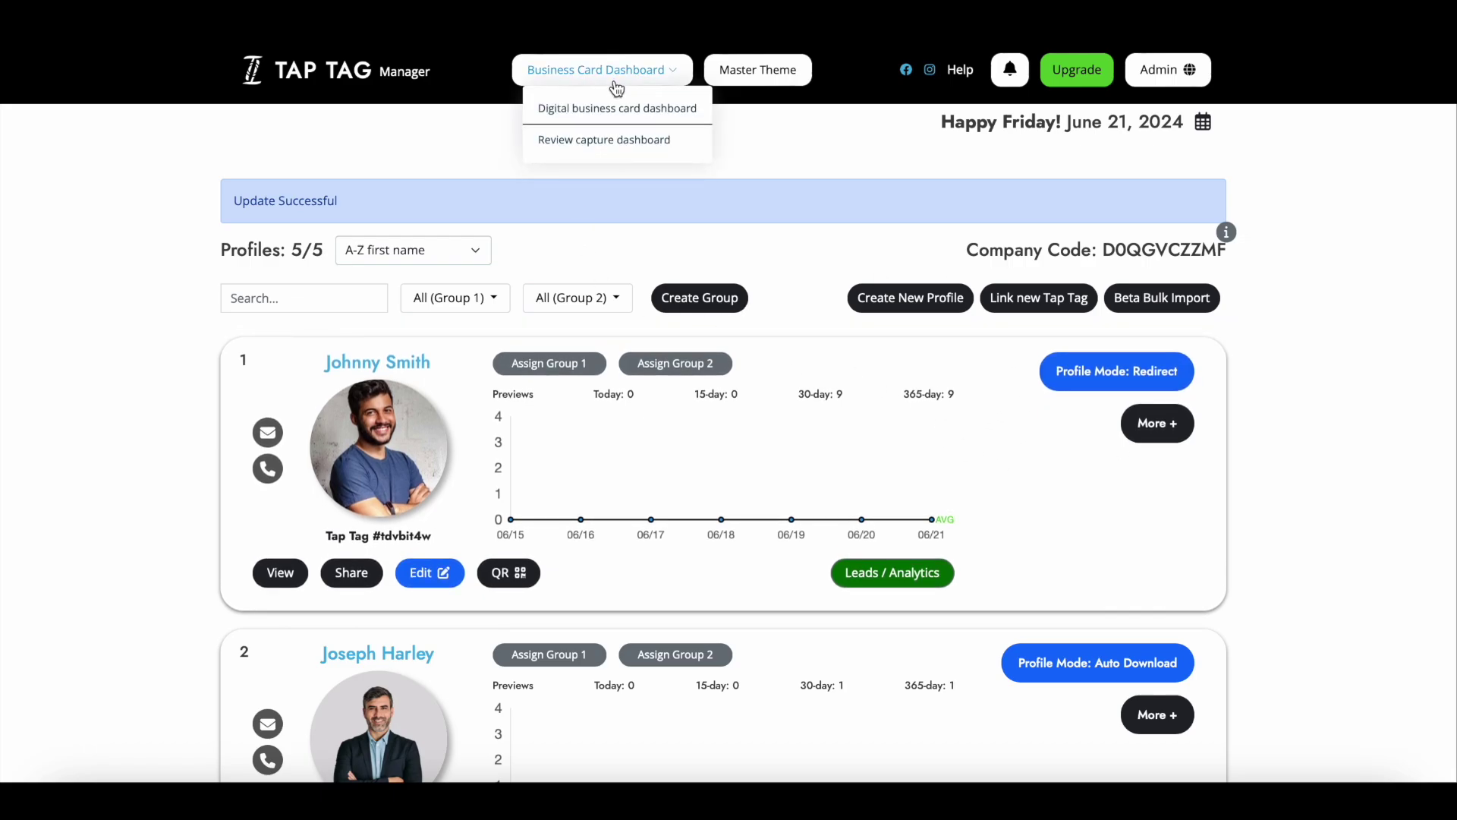
{"action": "left_click", "coordinate": [604, 138]}
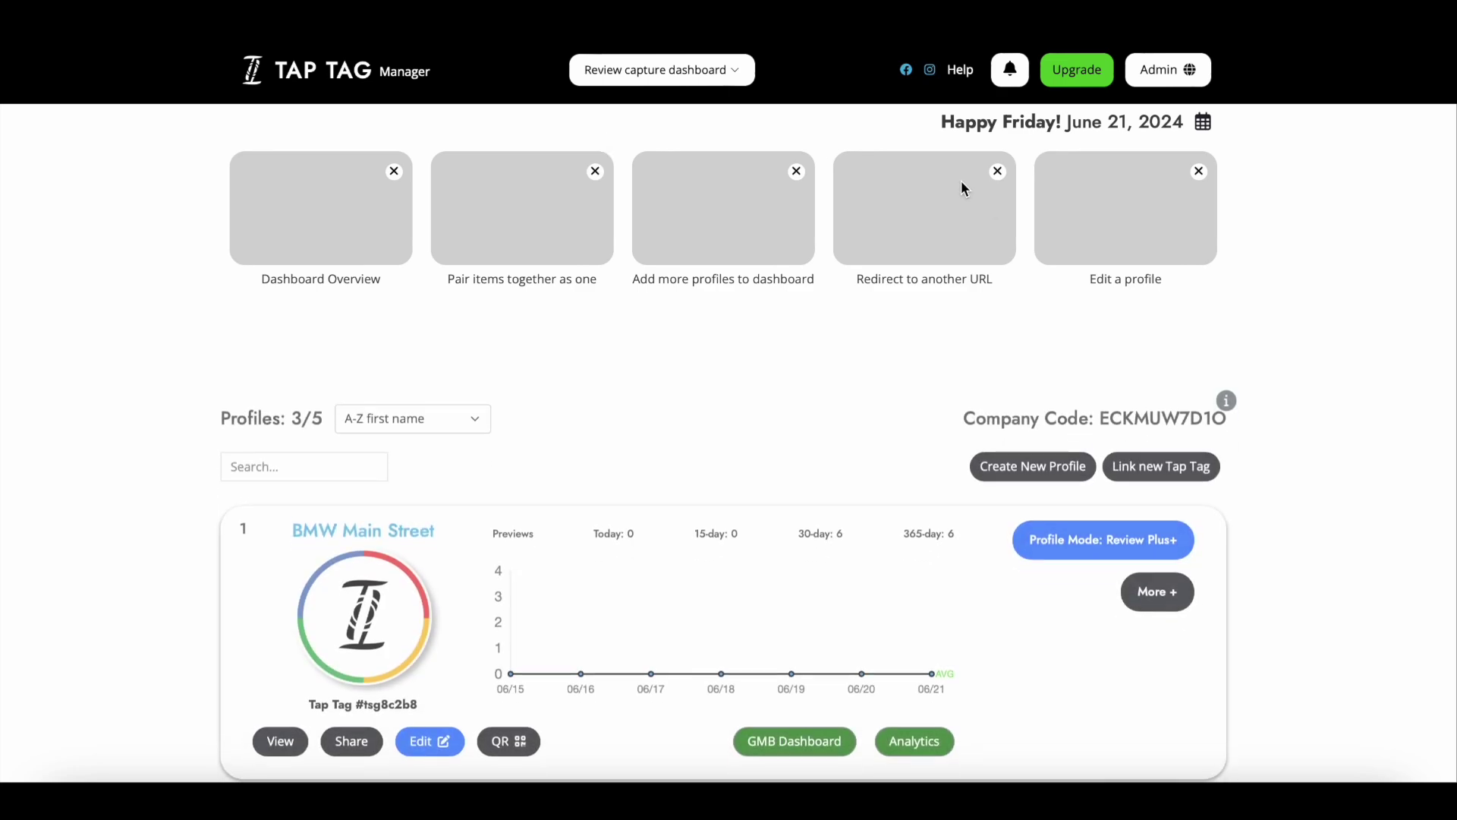